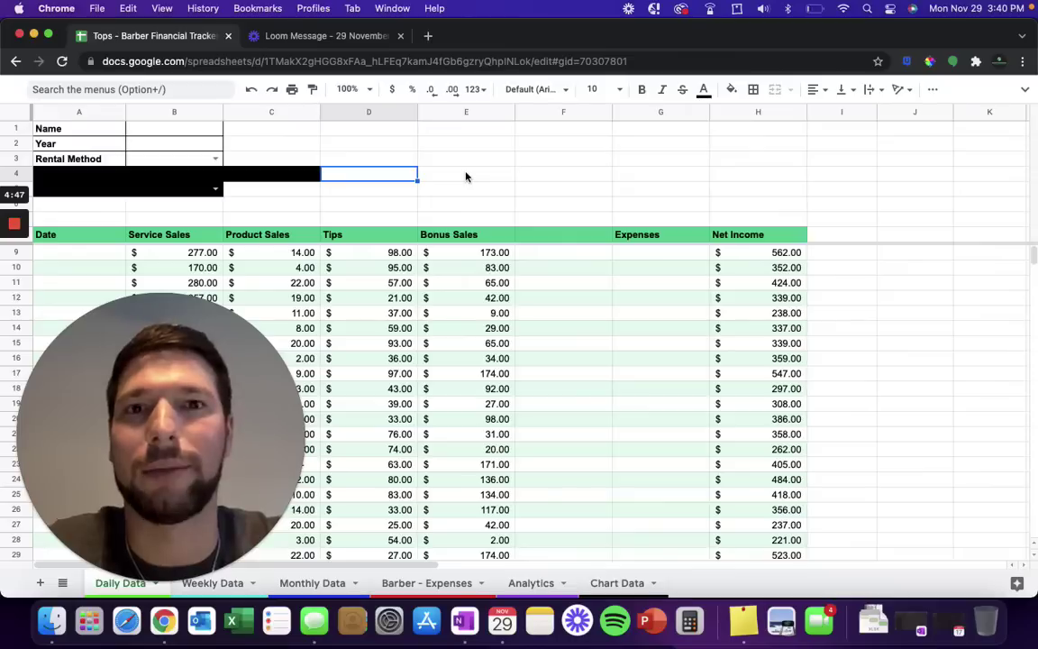
{"action": "left_click", "coordinate": [466, 175]}
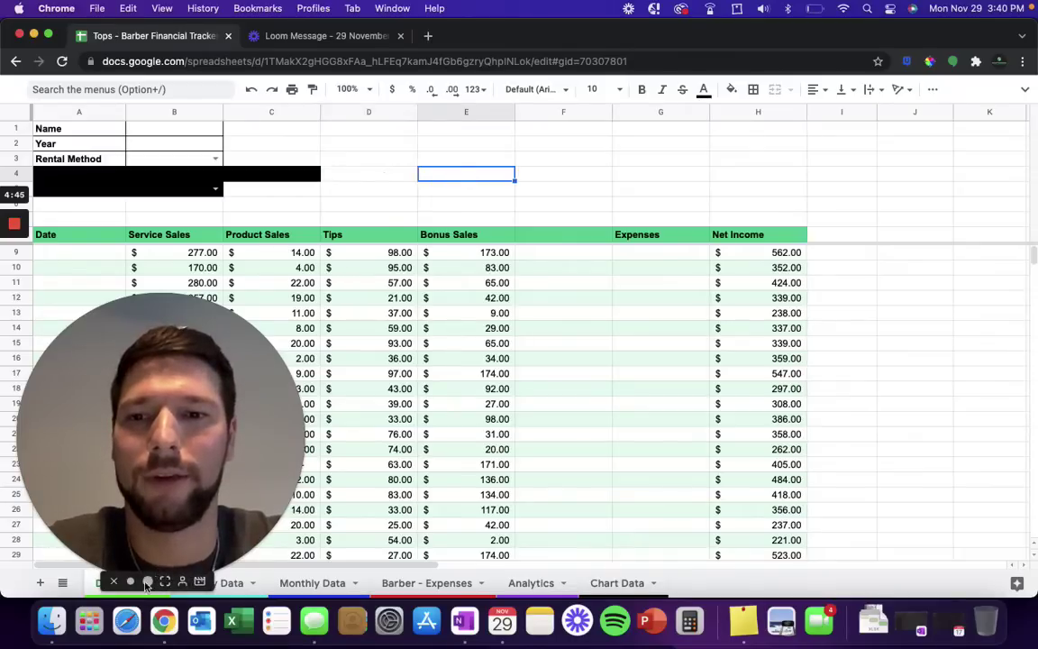
{"action": "left_click", "coordinate": [147, 584]}
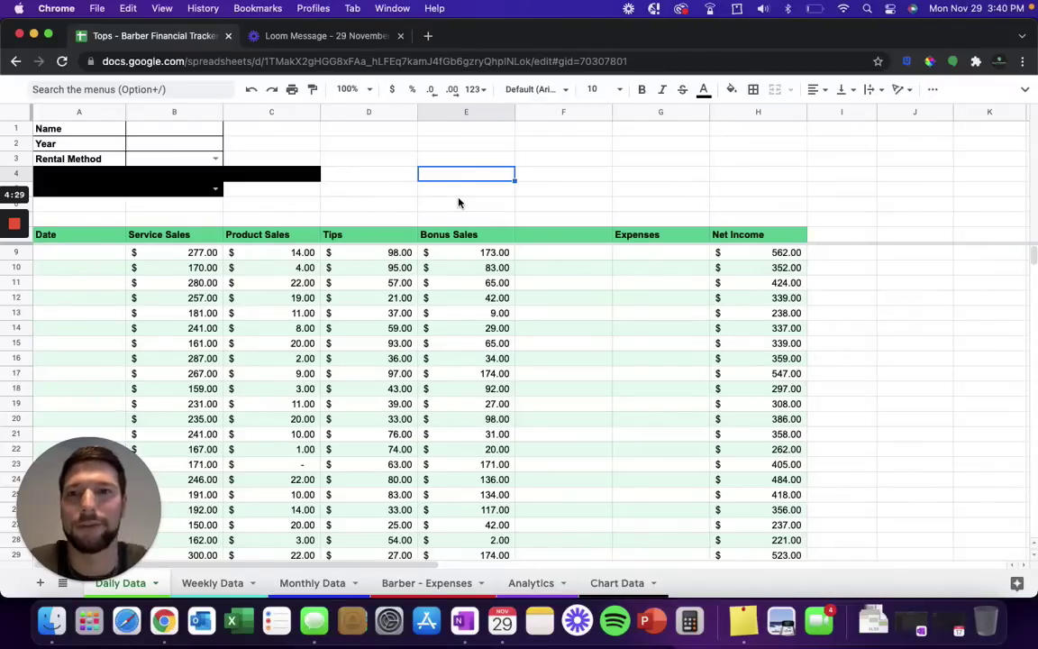
{"action": "left_click", "coordinate": [351, 179]}
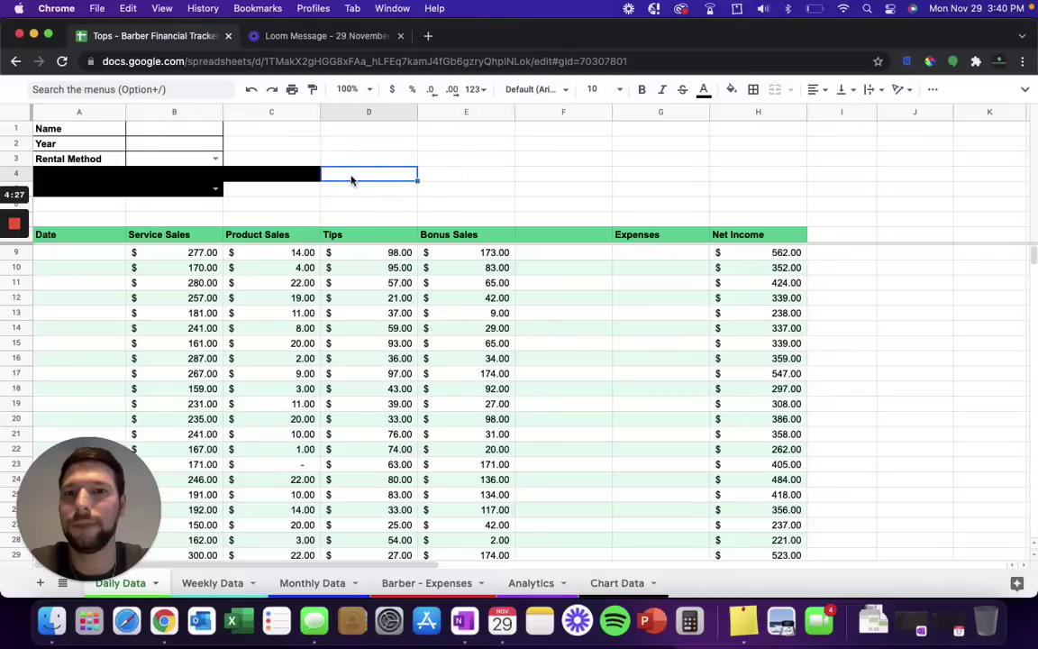
- Enter the barber's full name and set the year to 2021 in the daily sheet's header block
{"action": "left_click", "coordinate": [197, 133]}
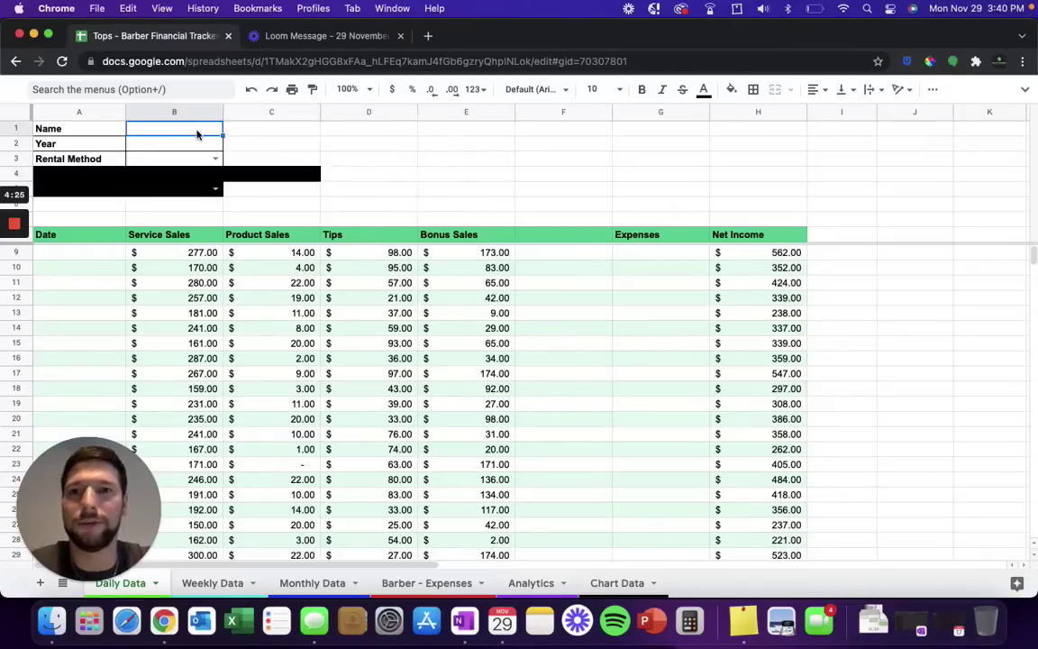
{"action": "type", "text": "Joh"}
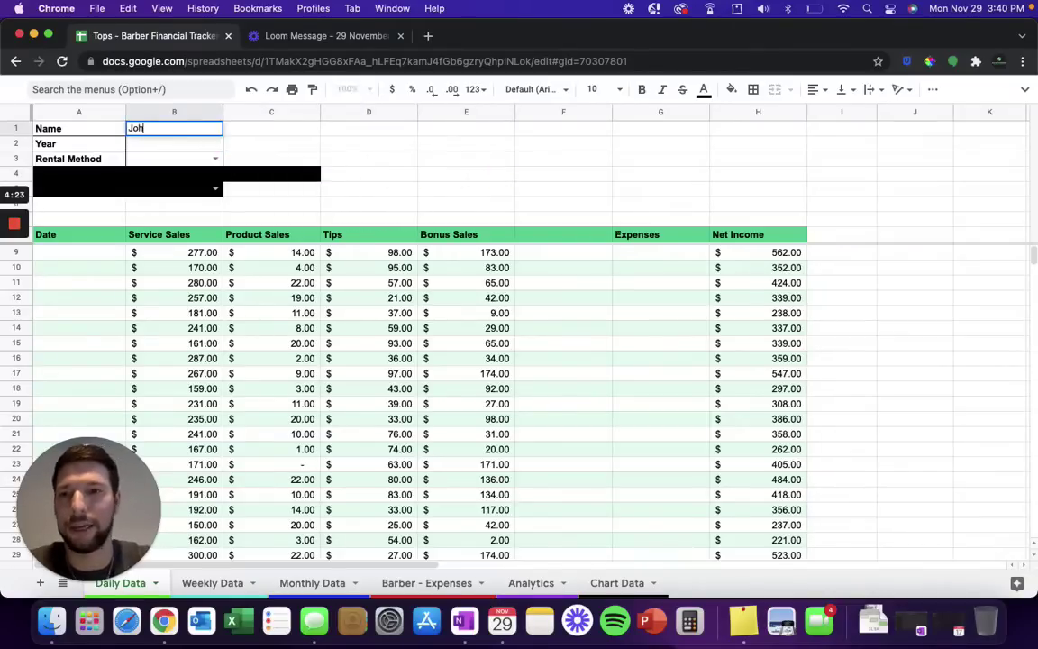
{"action": "type", "text": "n Smith"}
{"action": "key", "text": "Return"}
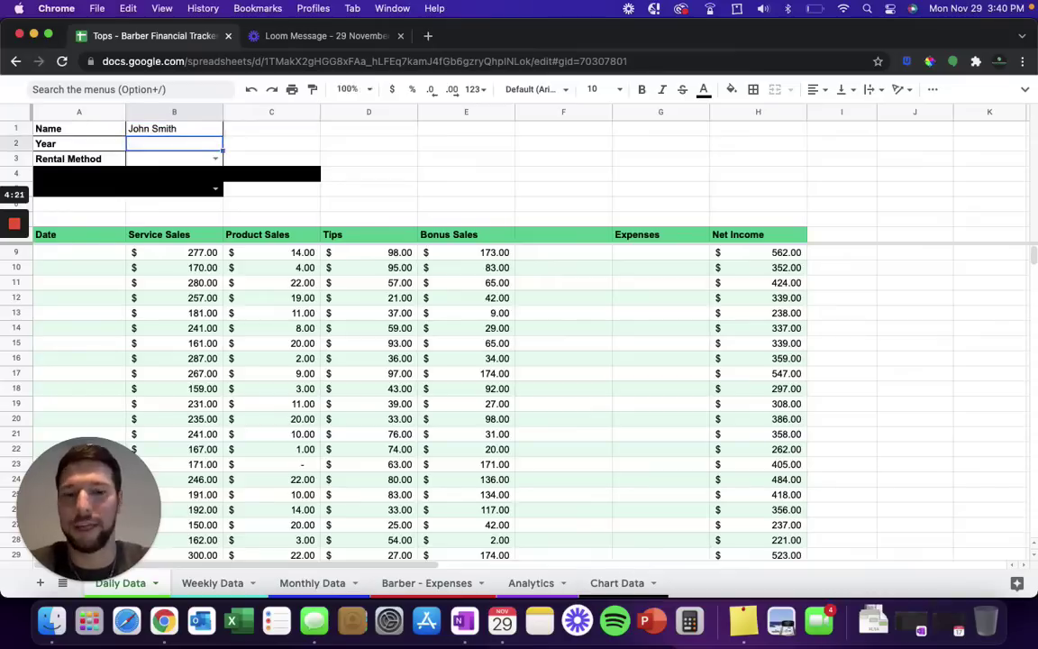
{"action": "type", "text": "2021"}
{"action": "key", "text": "Return"}
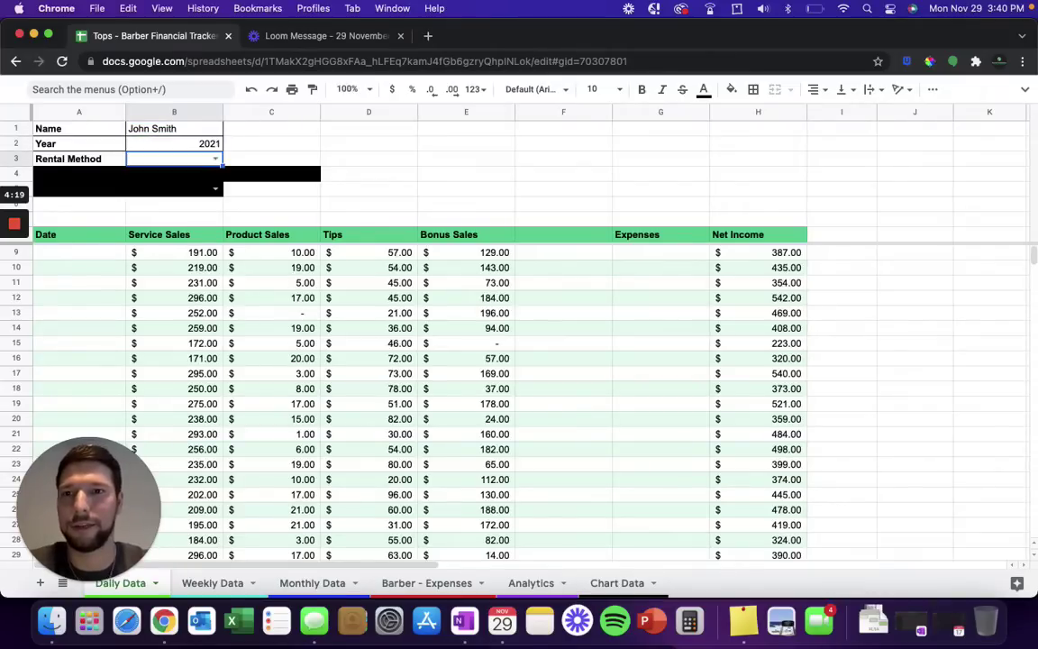
{"action": "left_click", "coordinate": [281, 161]}
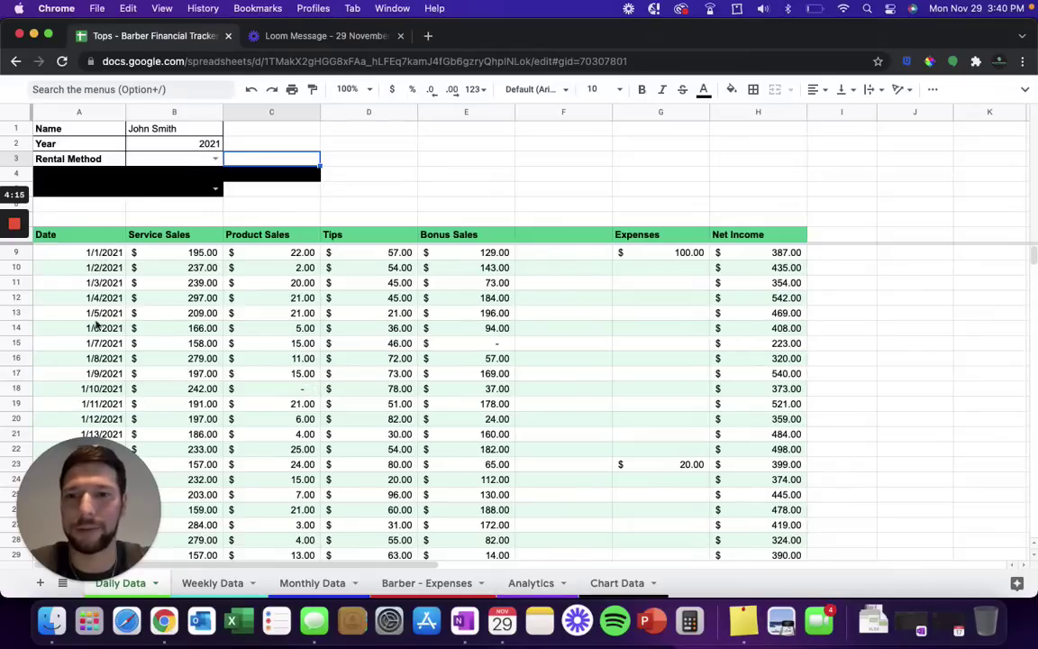
{"action": "left_click", "coordinate": [341, 174]}
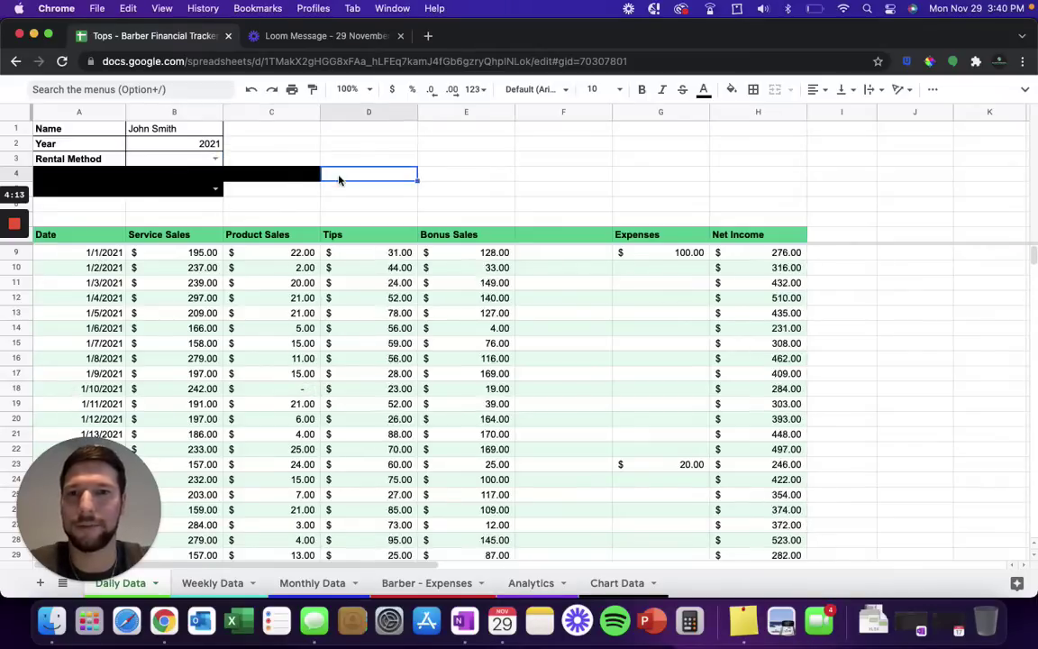
- Set the rental method to Booth Rent with a weekly booth rent of 250, paid on Sunday
{"action": "left_click", "coordinate": [215, 159]}
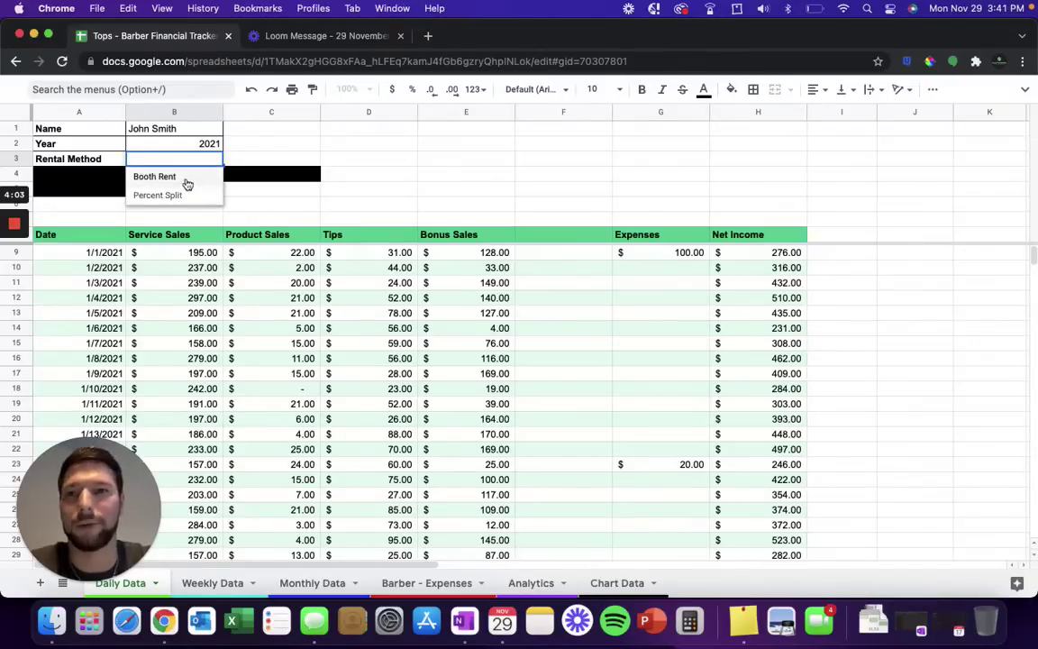
{"action": "left_click", "coordinate": [186, 180]}
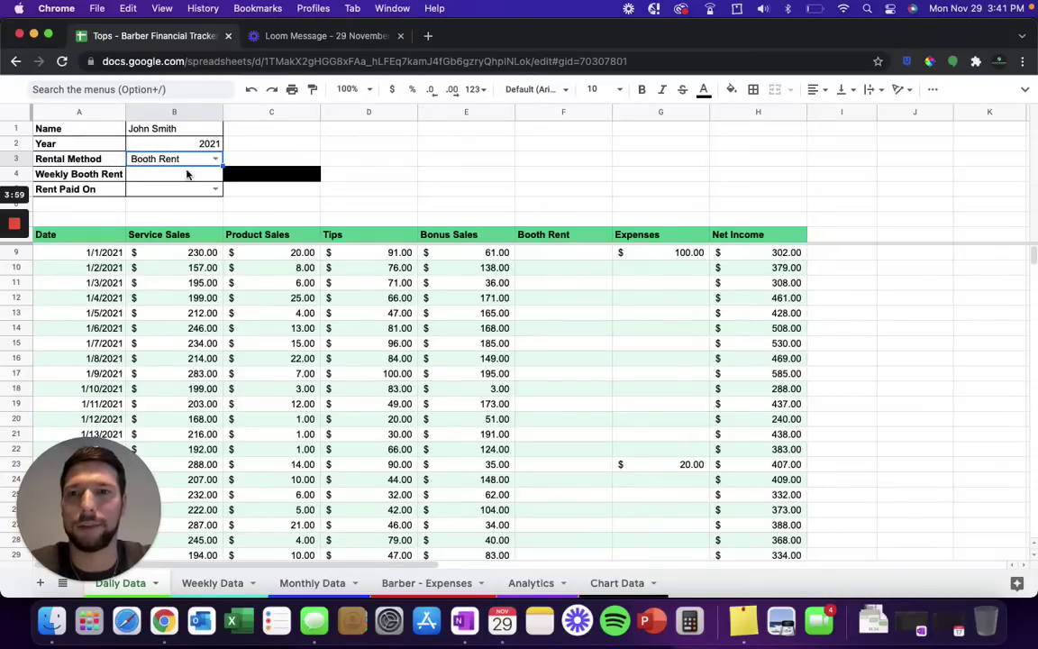
{"action": "left_click", "coordinate": [189, 178]}
{"action": "type", "text": "250"}
{"action": "key", "text": "Return"}
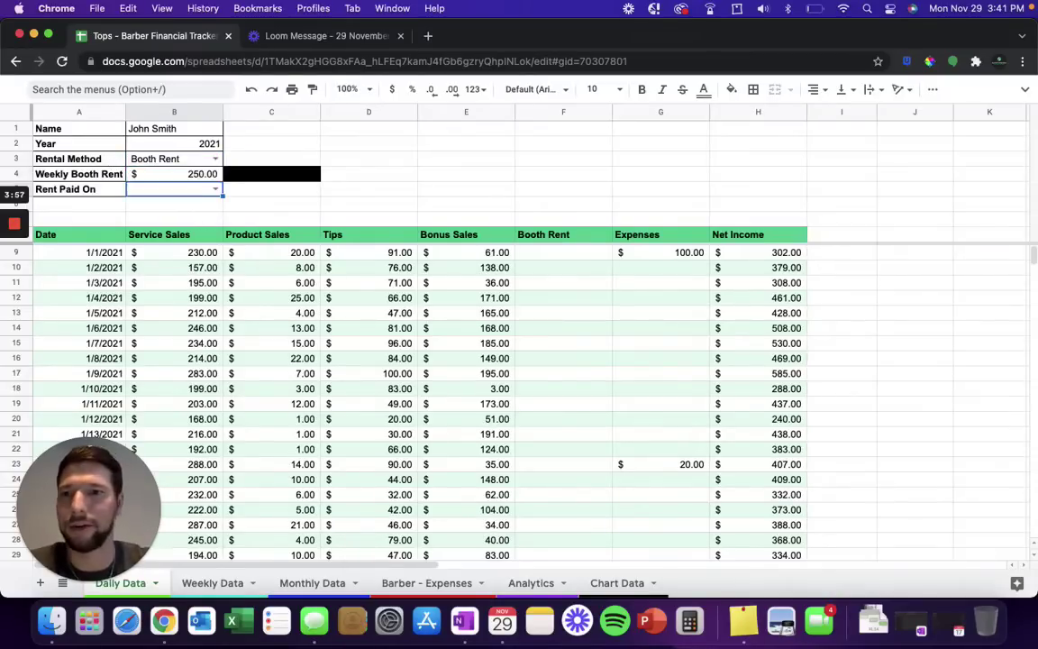
{"action": "left_click", "coordinate": [214, 189]}
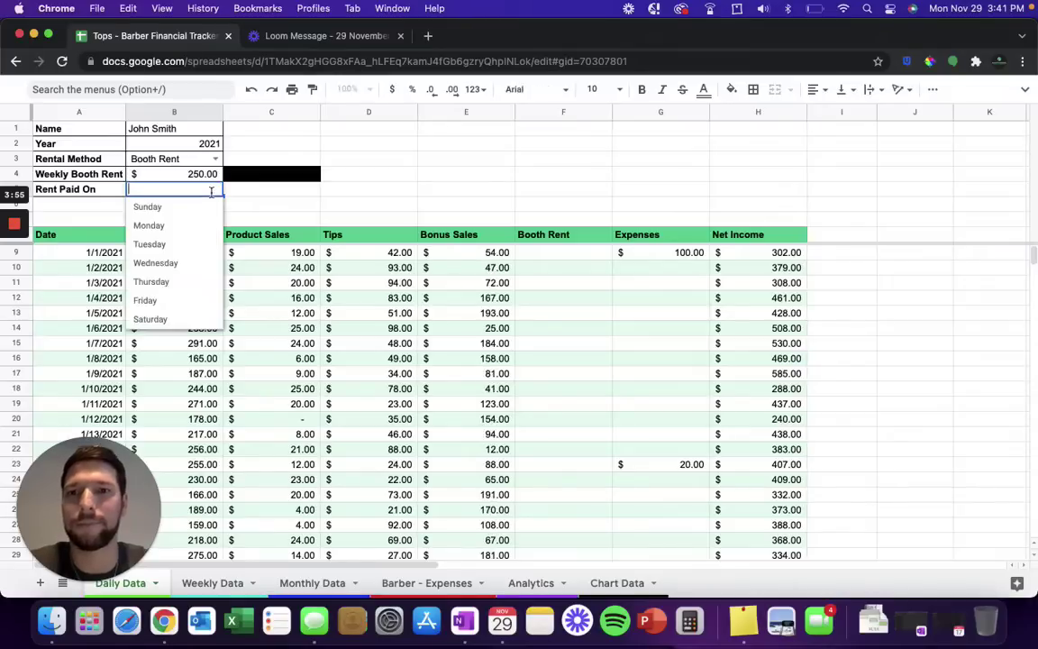
{"action": "left_click", "coordinate": [202, 208]}
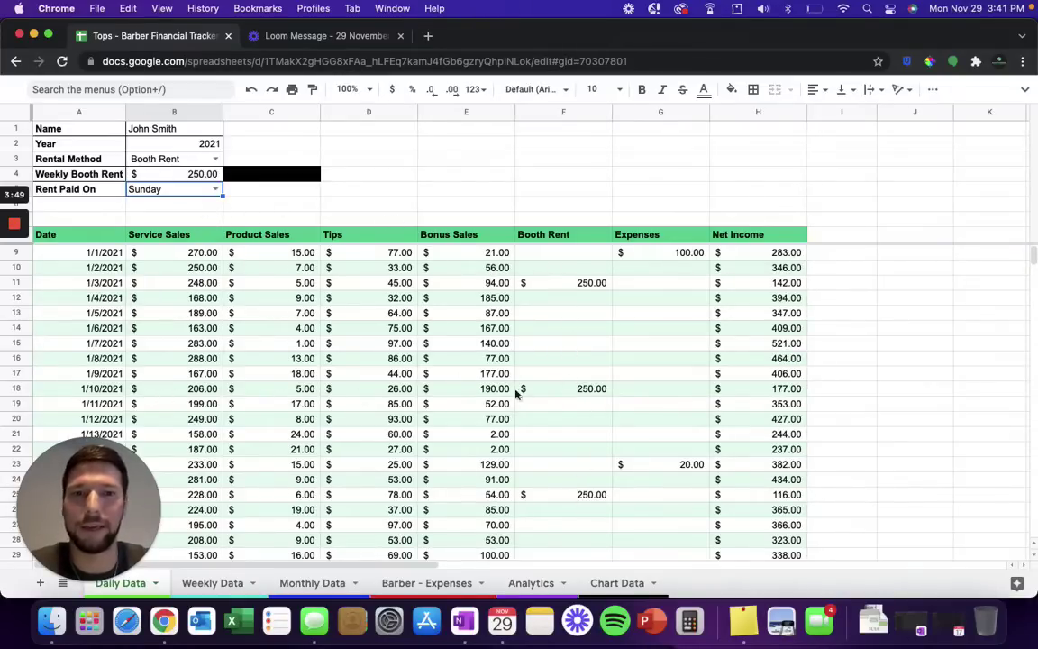
- Change the rental method to Percent Split and enter a barber split of 70%
{"action": "left_click", "coordinate": [189, 177]}
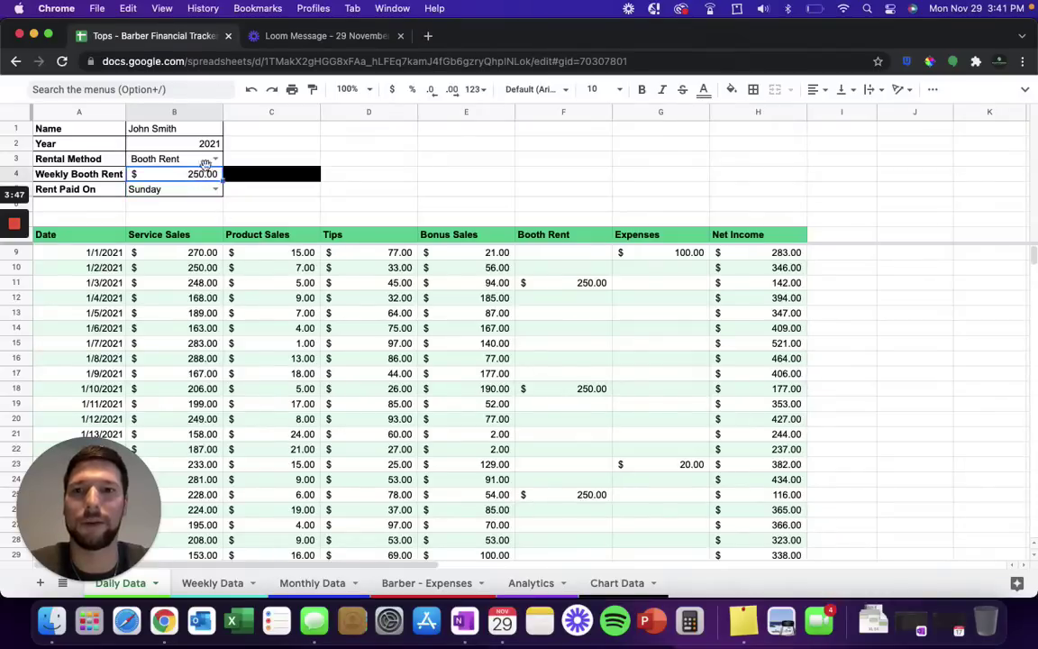
{"action": "left_click", "coordinate": [212, 158]}
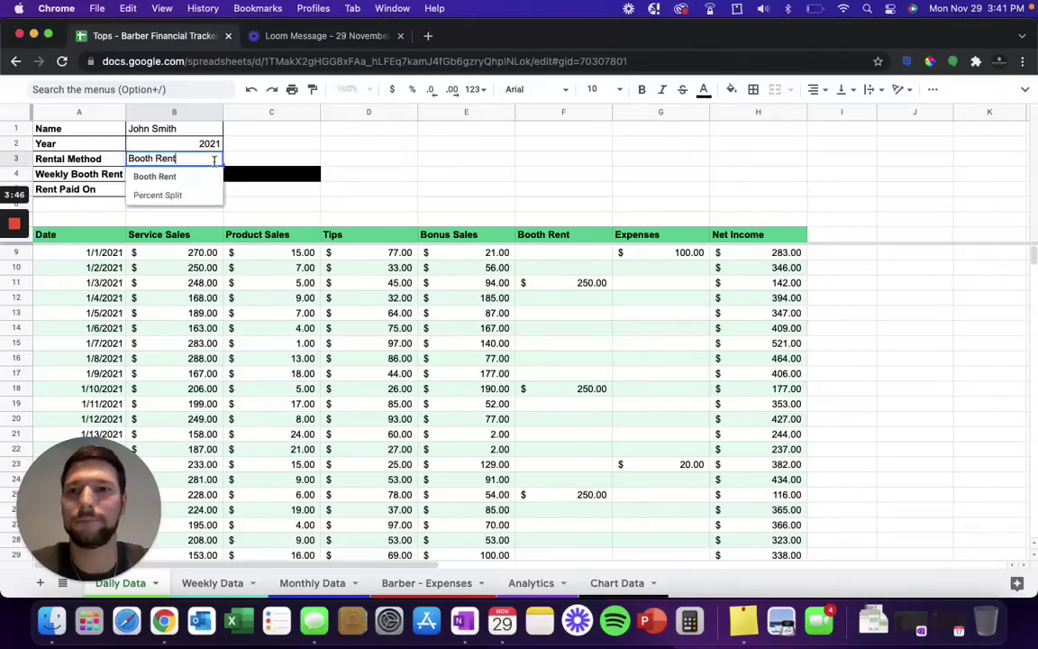
{"action": "left_click", "coordinate": [180, 195]}
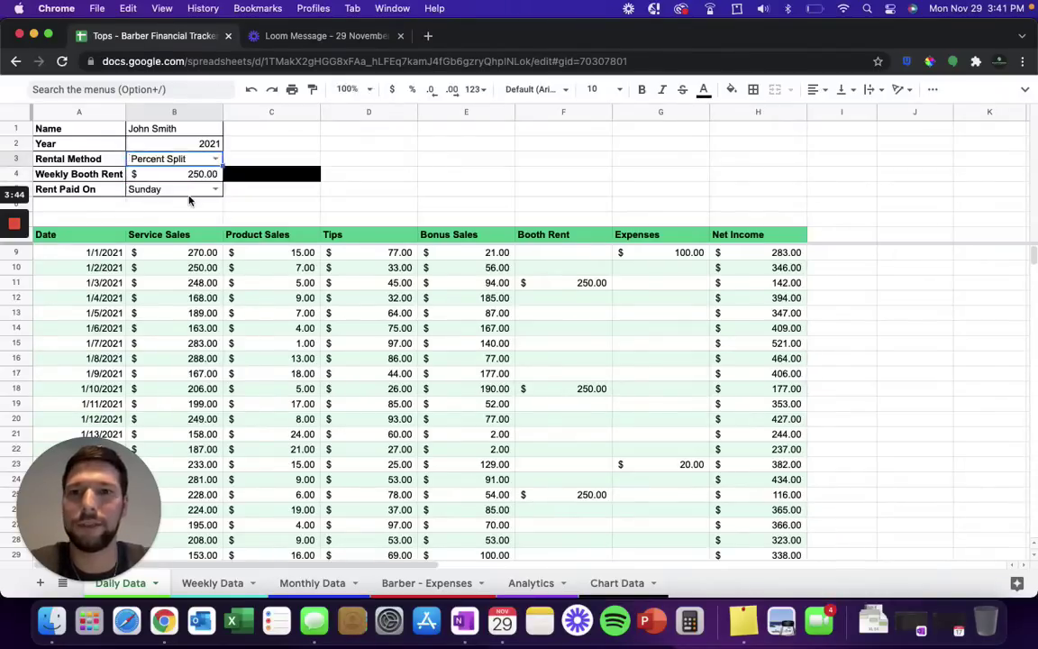
{"action": "left_click", "coordinate": [243, 175]}
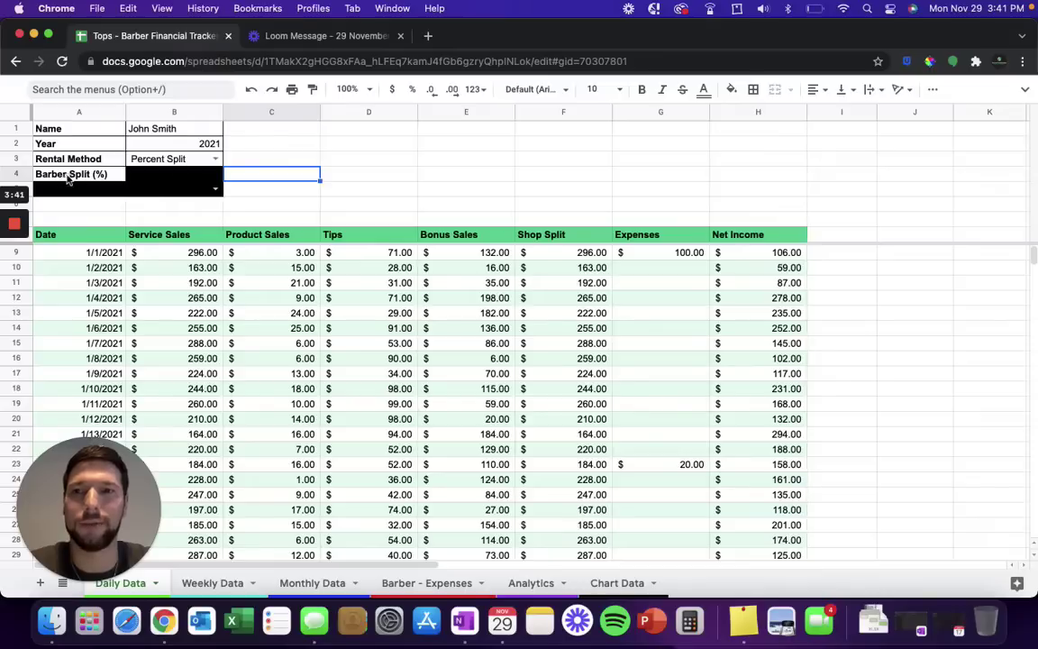
{"action": "type", "text": "70"}
{"action": "key", "text": "Return"}
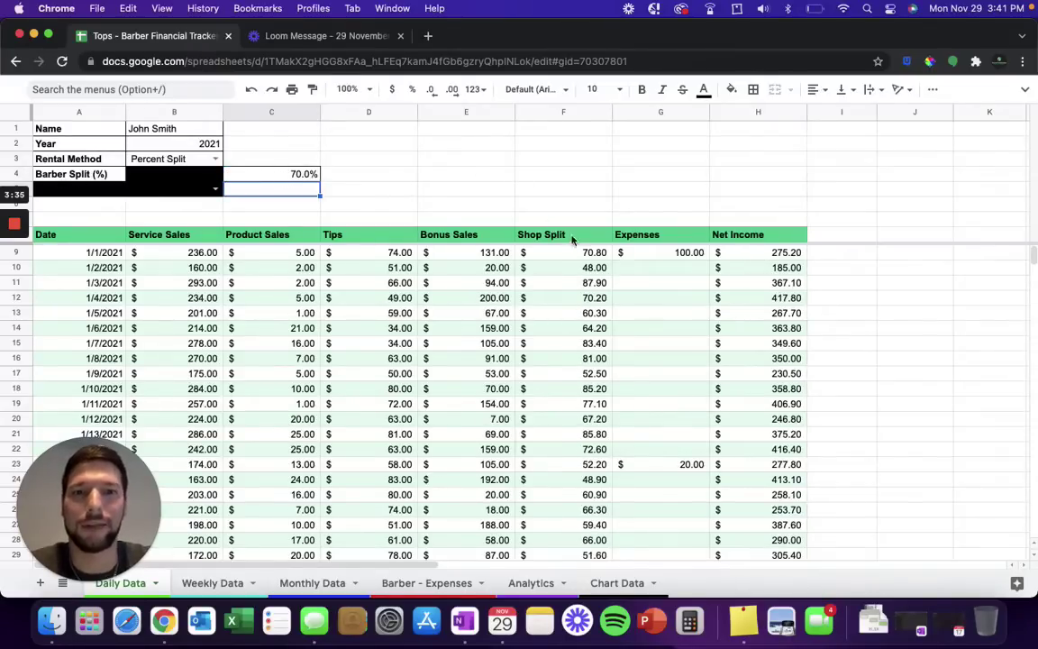
- Switch the rental method back to Booth Rent
{"action": "left_click", "coordinate": [216, 159]}
{"action": "left_click", "coordinate": [188, 178]}
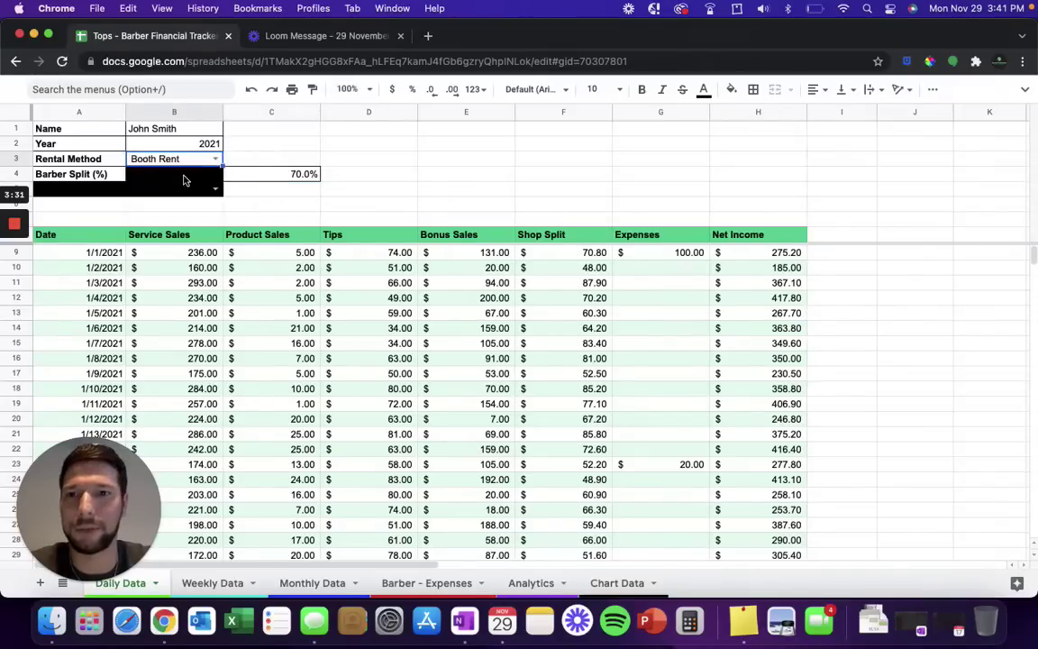
{"action": "left_click", "coordinate": [386, 197]}
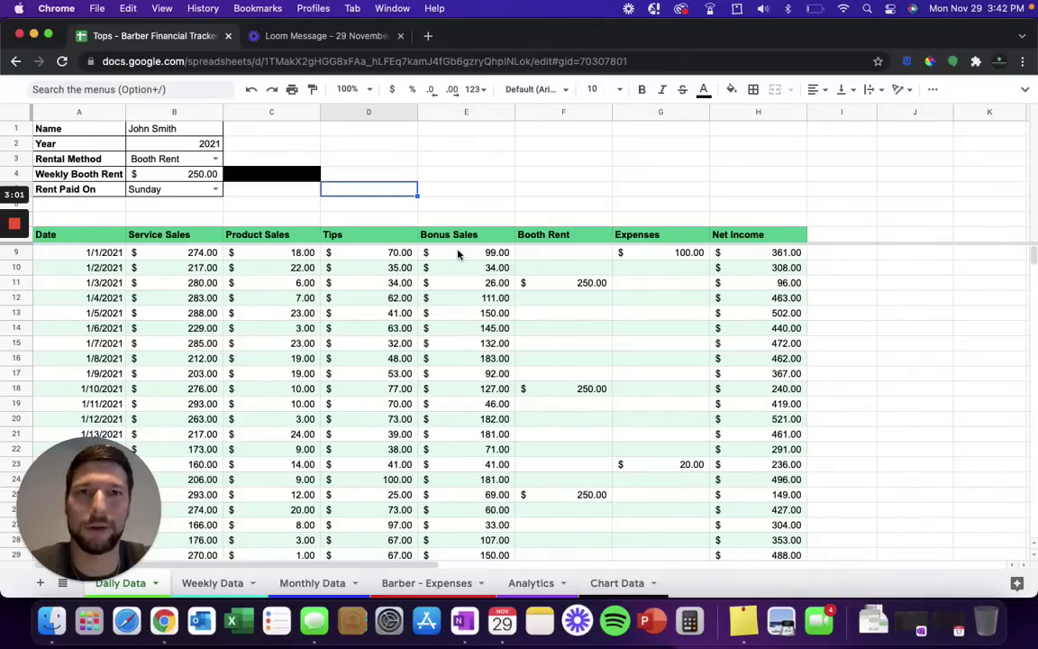
- Examine the booth rent, expenses and net income cells for 1/1/2021
{"action": "left_click", "coordinate": [582, 255]}
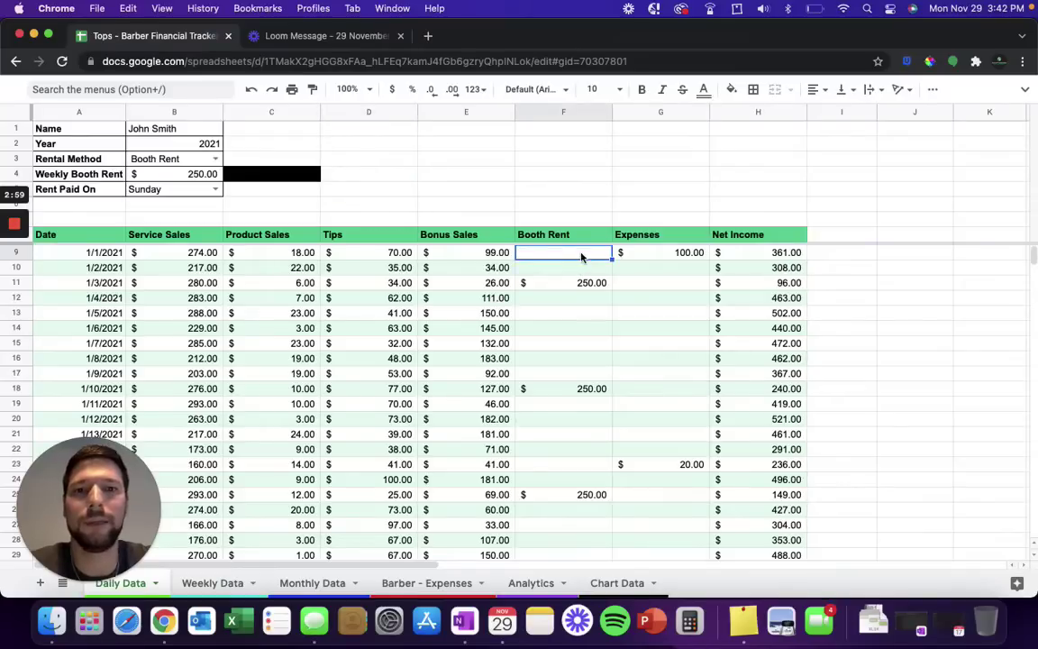
{"action": "left_click", "coordinate": [662, 256]}
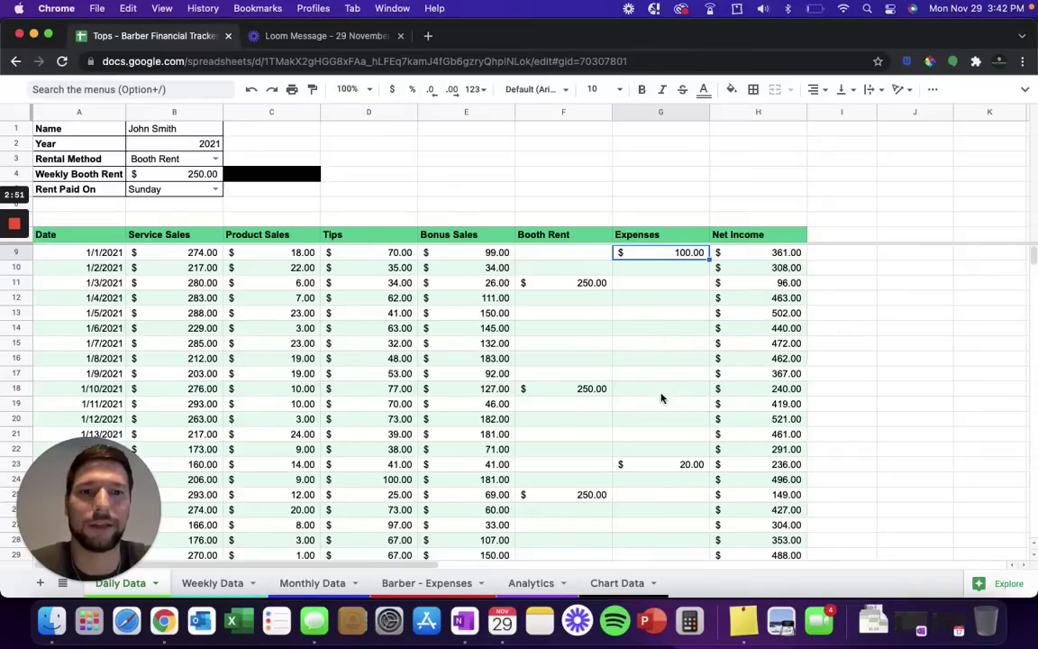
{"action": "left_click", "coordinate": [758, 254]}
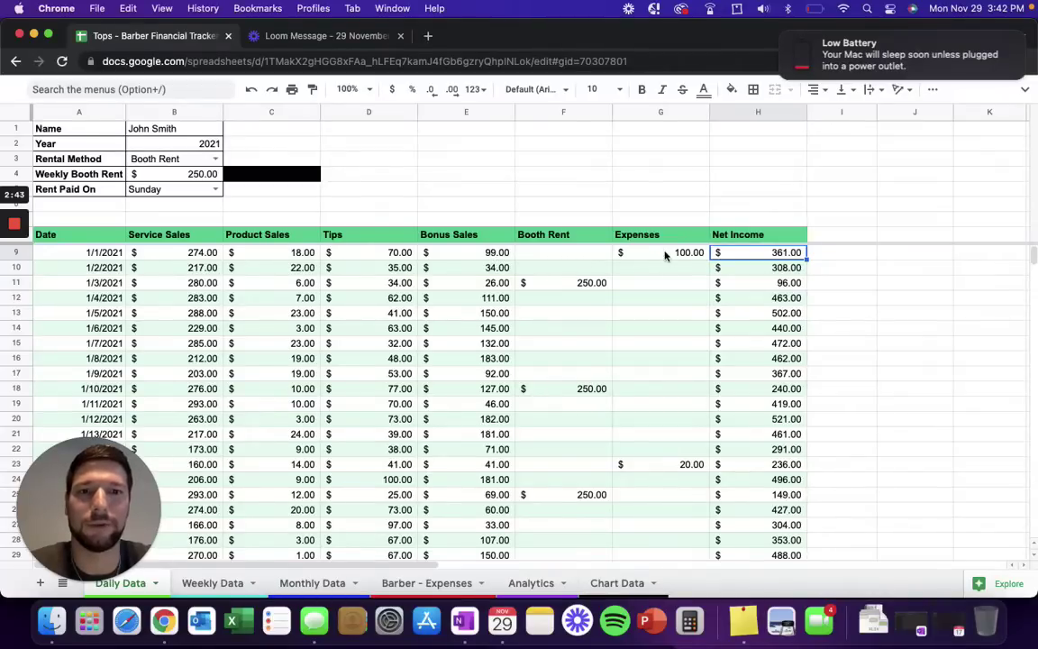
- Review the weekly and monthly data sheets
{"action": "left_click", "coordinate": [217, 586]}
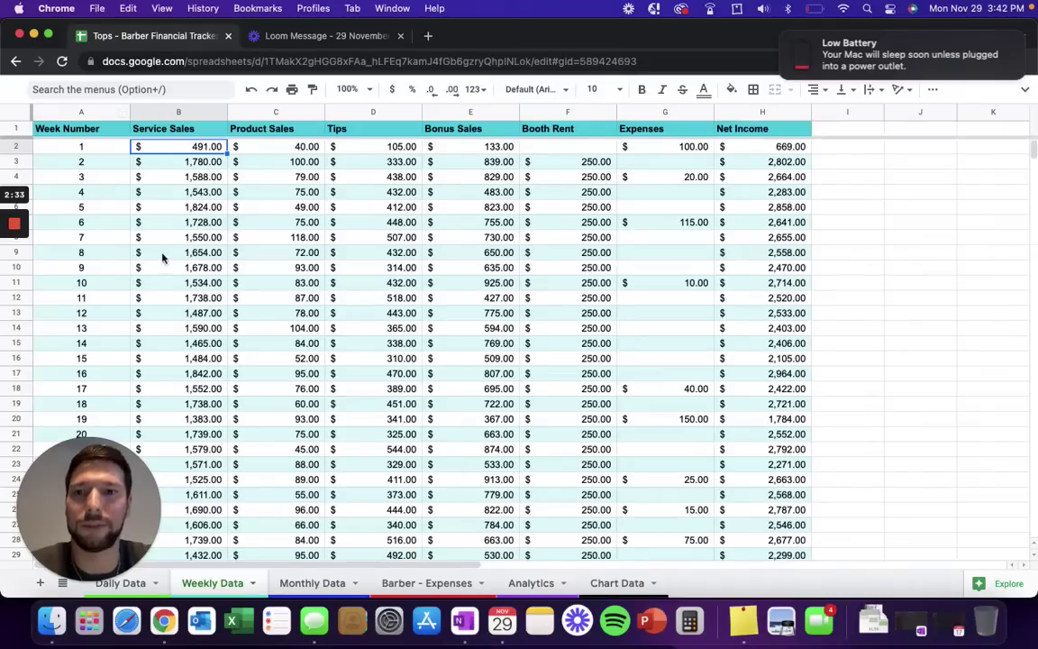
{"action": "left_click", "coordinate": [317, 584]}
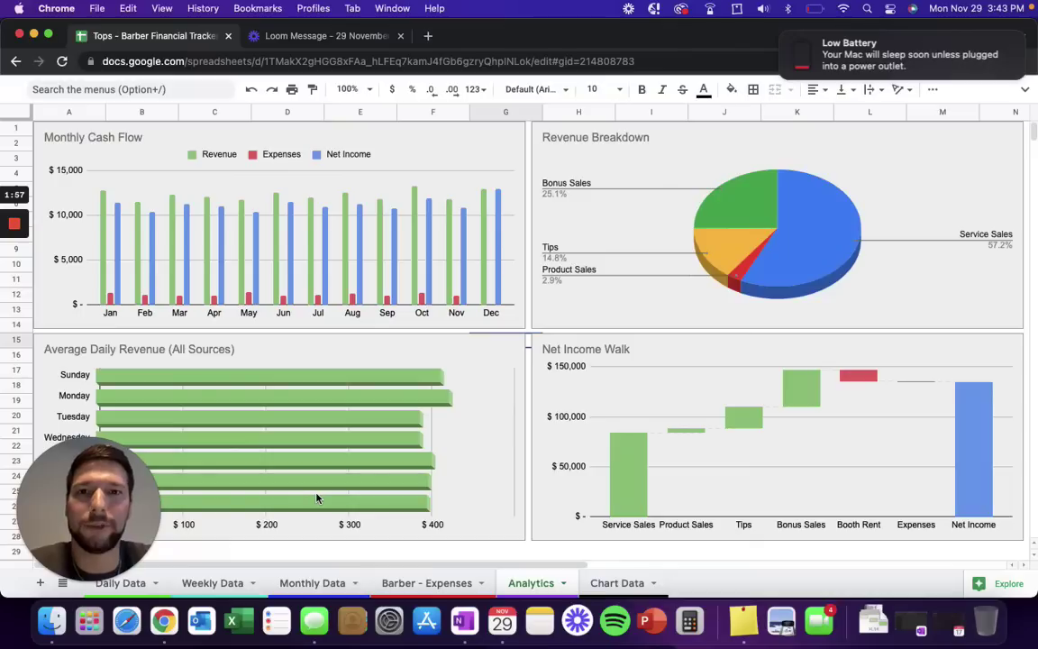
- Examine the slices of the Revenue Breakdown pie chart on the Analytics sheet, including Service Sales and Tips
{"action": "left_click_drag", "start_coordinate": [115, 494], "coordinate": [536, 515]}
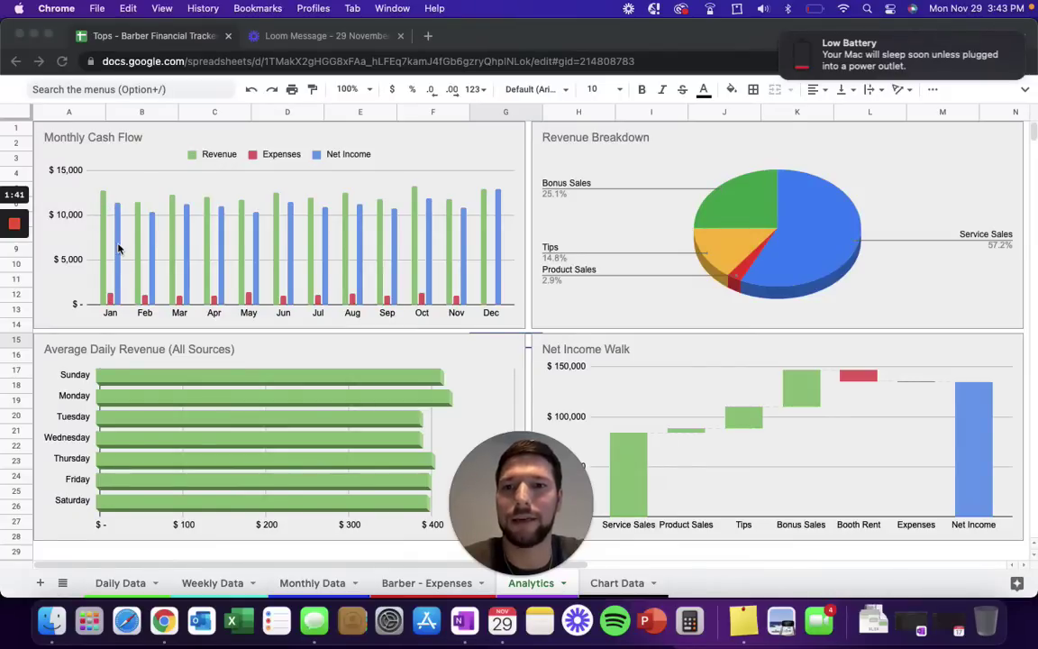
{"action": "left_click", "coordinate": [732, 146]}
{"action": "left_click", "coordinate": [839, 153]}
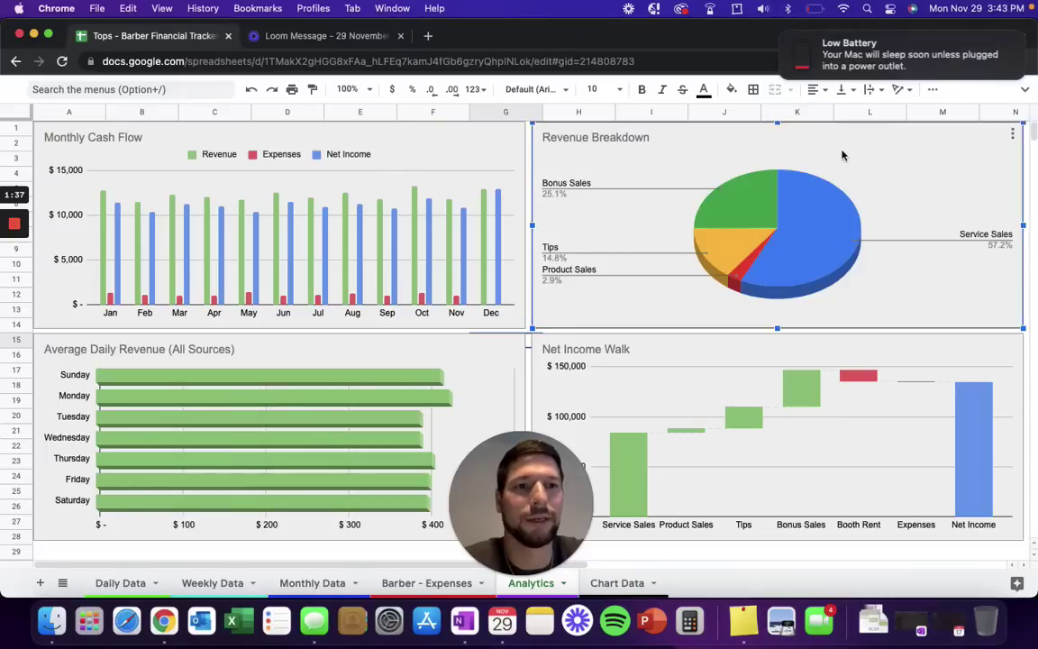
{"action": "mouse_move", "coordinate": [821, 282]}
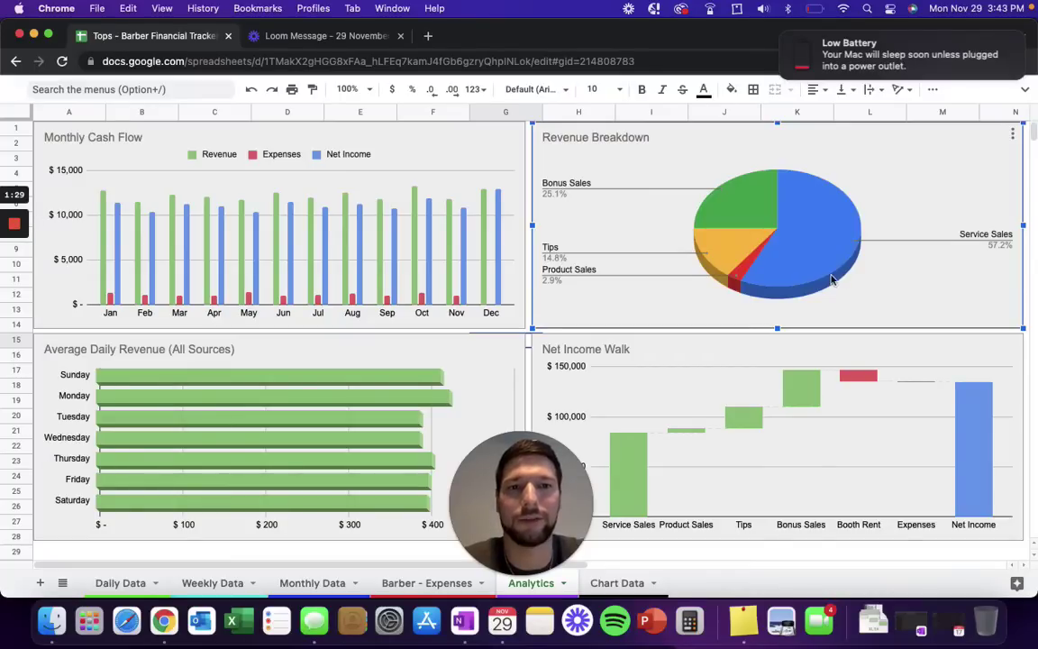
{"action": "mouse_move", "coordinate": [814, 223]}
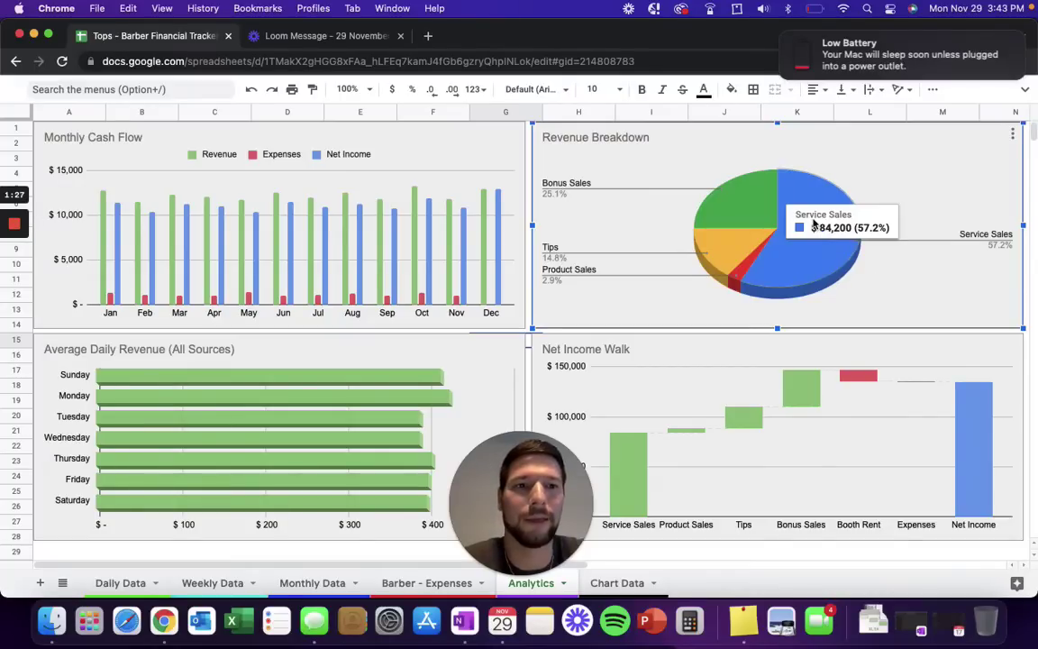
{"action": "mouse_move", "coordinate": [721, 244]}
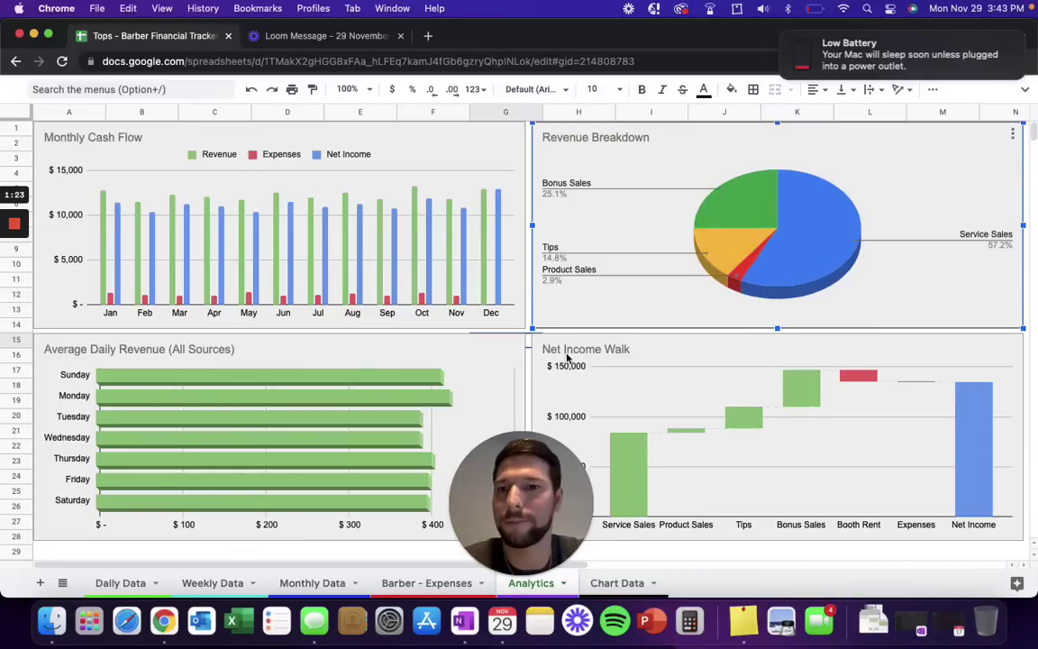
{"action": "mouse_move", "coordinate": [501, 532]}
{"action": "left_click_drag", "start_coordinate": [500, 532], "coordinate": [583, 542]}
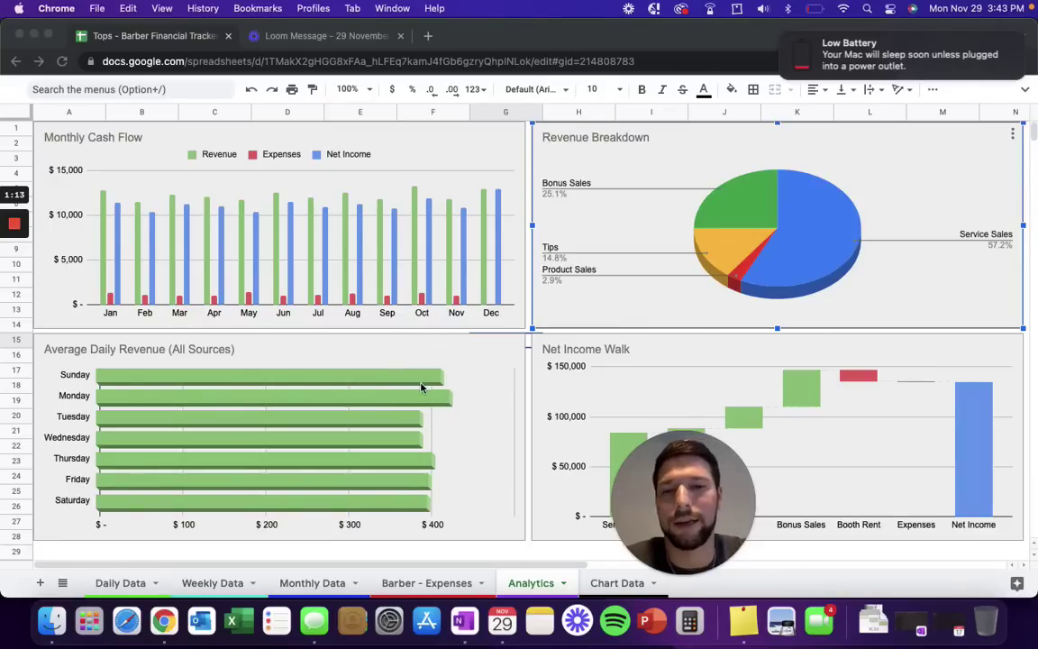
{"action": "left_click_drag", "start_coordinate": [621, 469], "coordinate": [20, 545]}
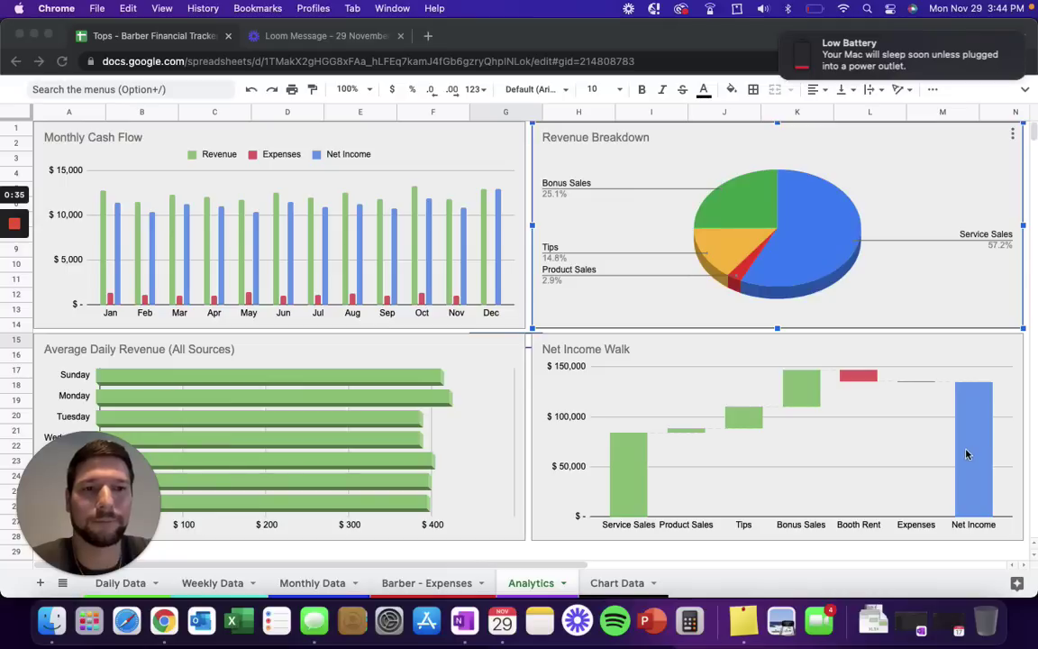
{"action": "mouse_move", "coordinate": [141, 502]}
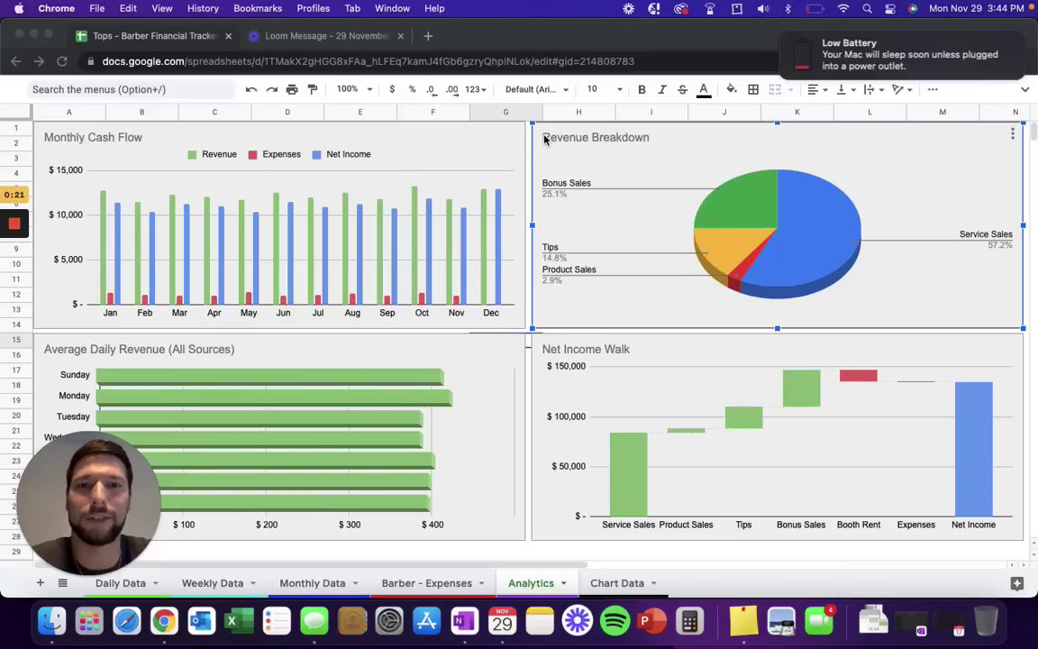
{"action": "mouse_move", "coordinate": [14, 231]}
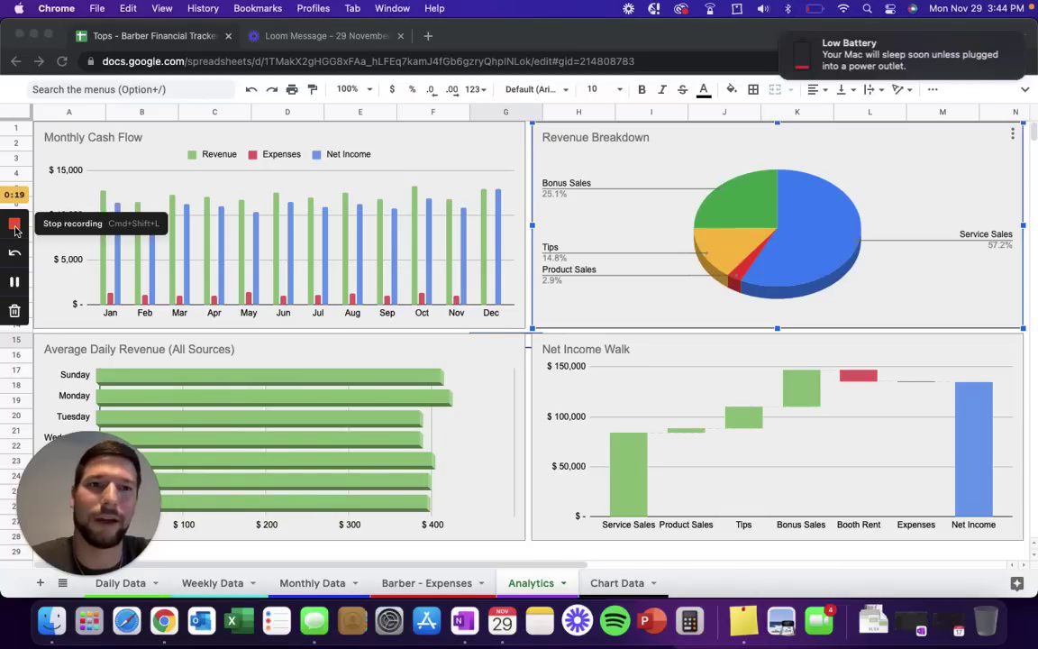